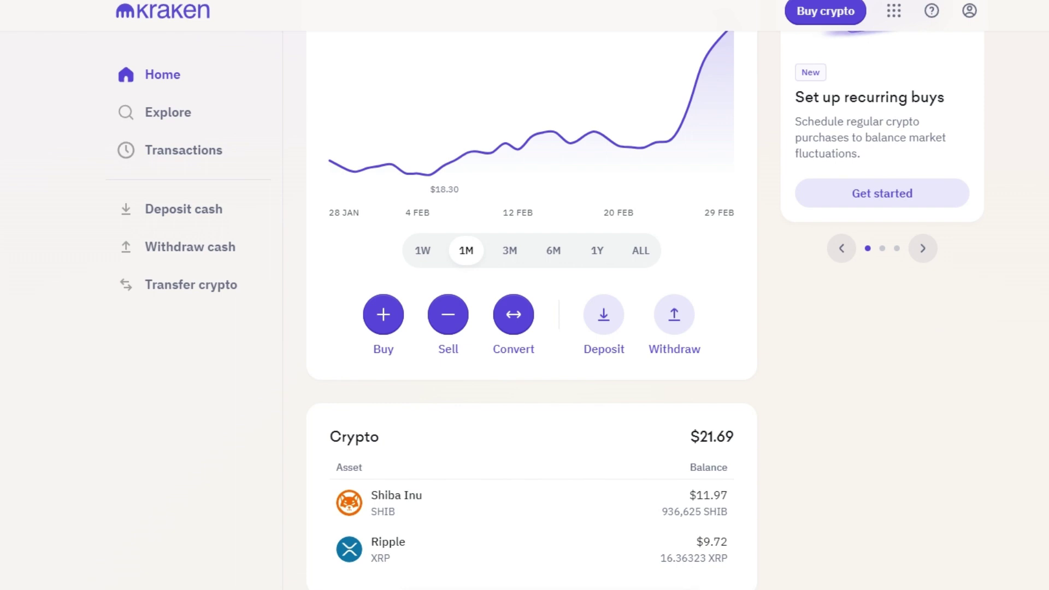
- Switch from Kraken to Kraken Pro through the apps menu, landing on XRP/USD spot trading
click(901, 20)
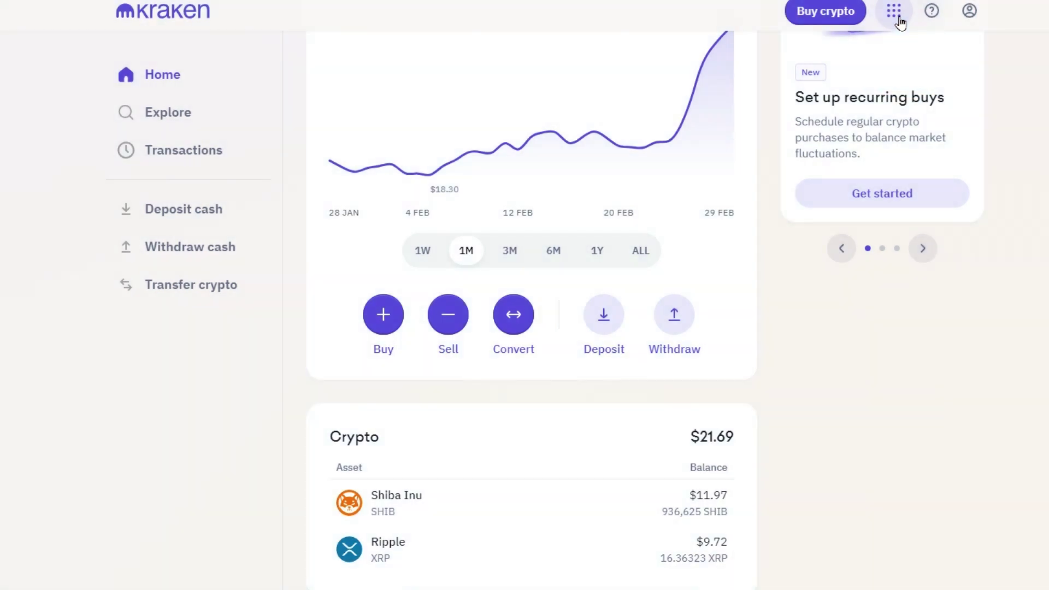
click(899, 22)
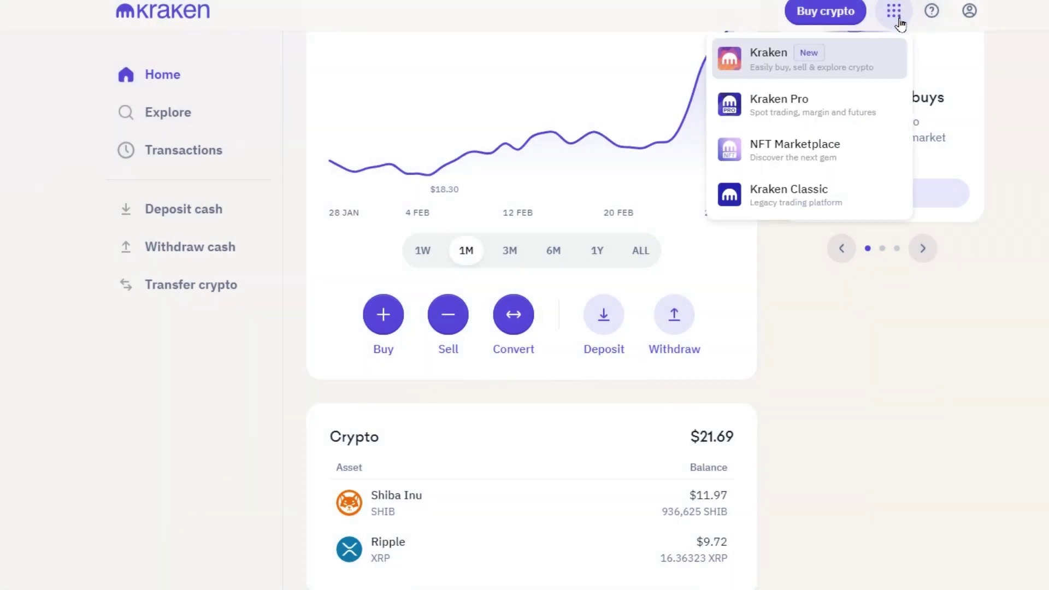
click(859, 115)
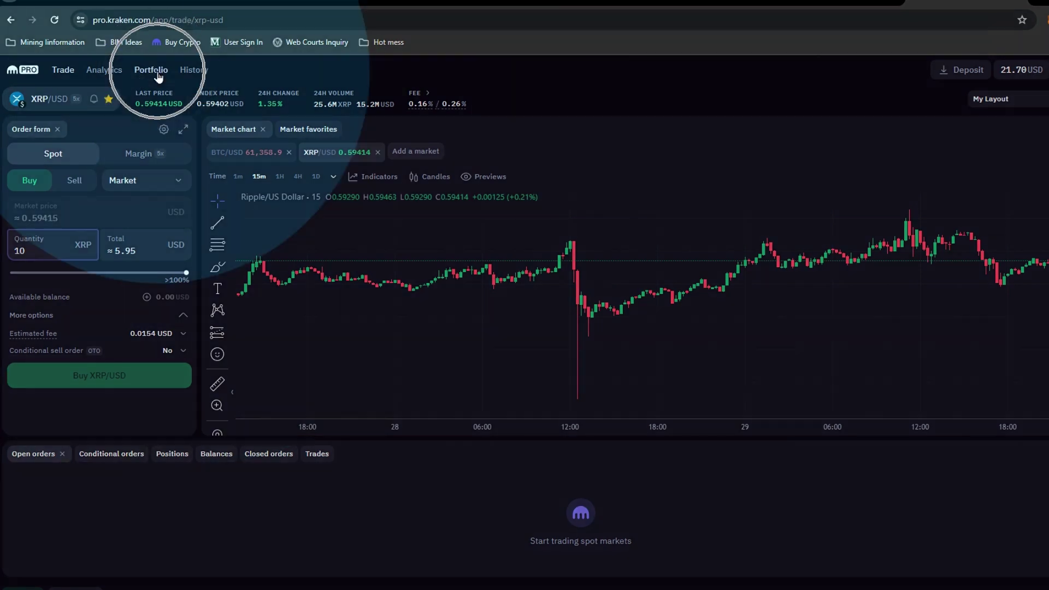
click(158, 74)
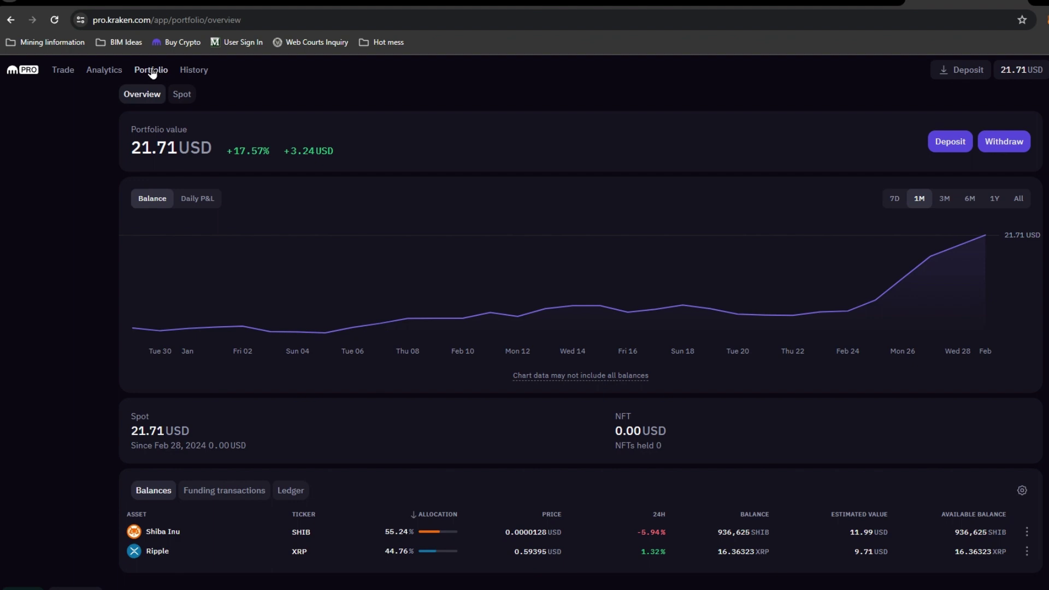
click(65, 78)
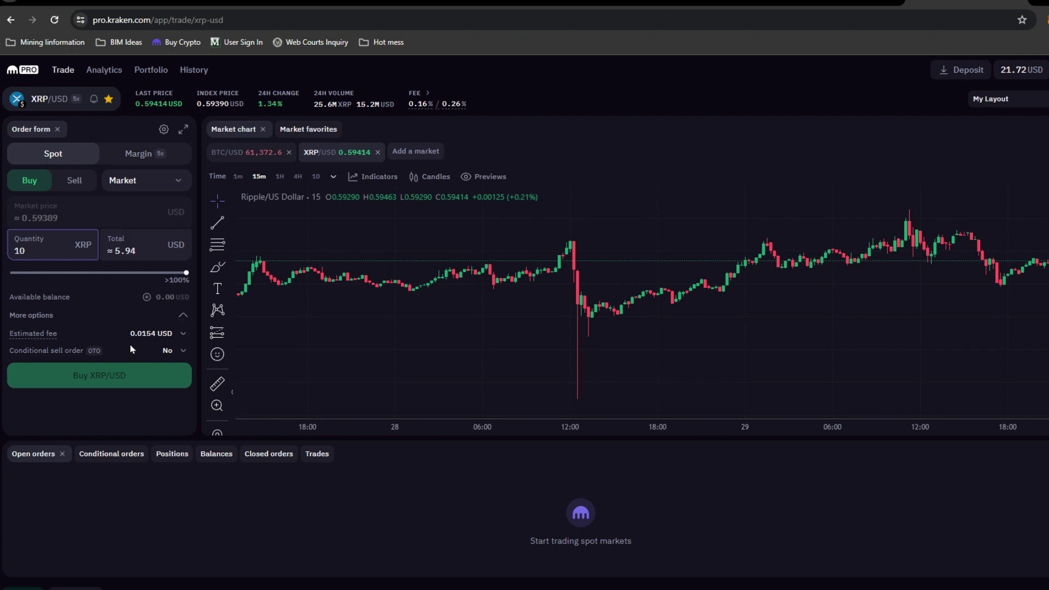
click(150, 70)
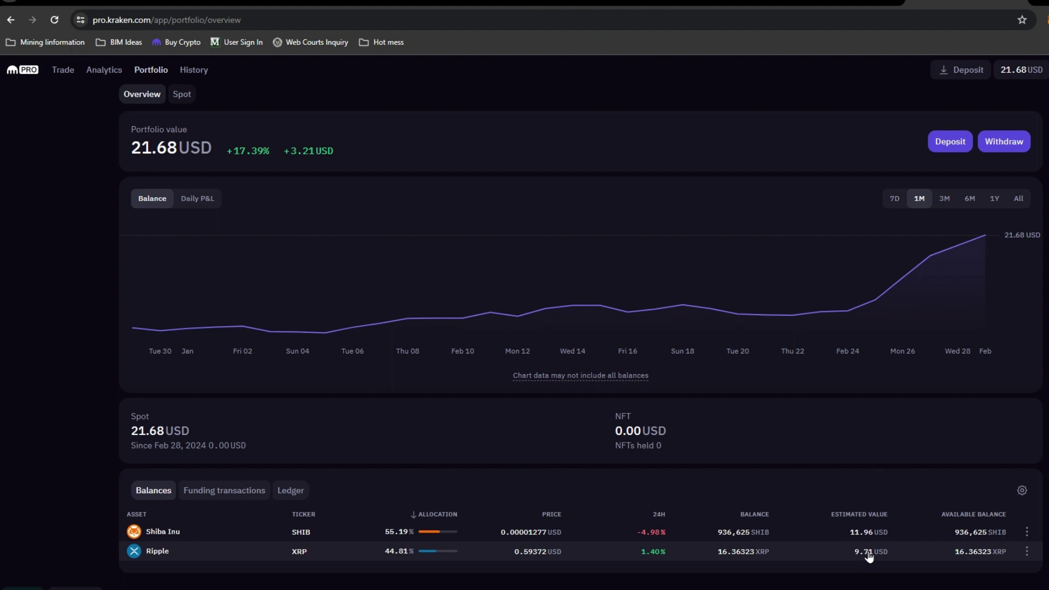
click(63, 74)
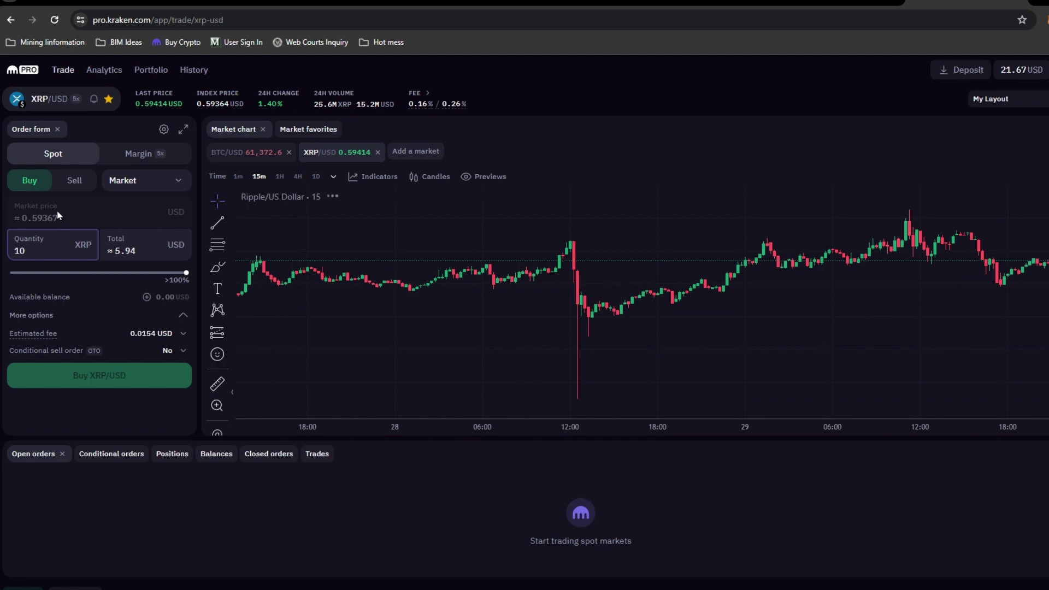
click(74, 186)
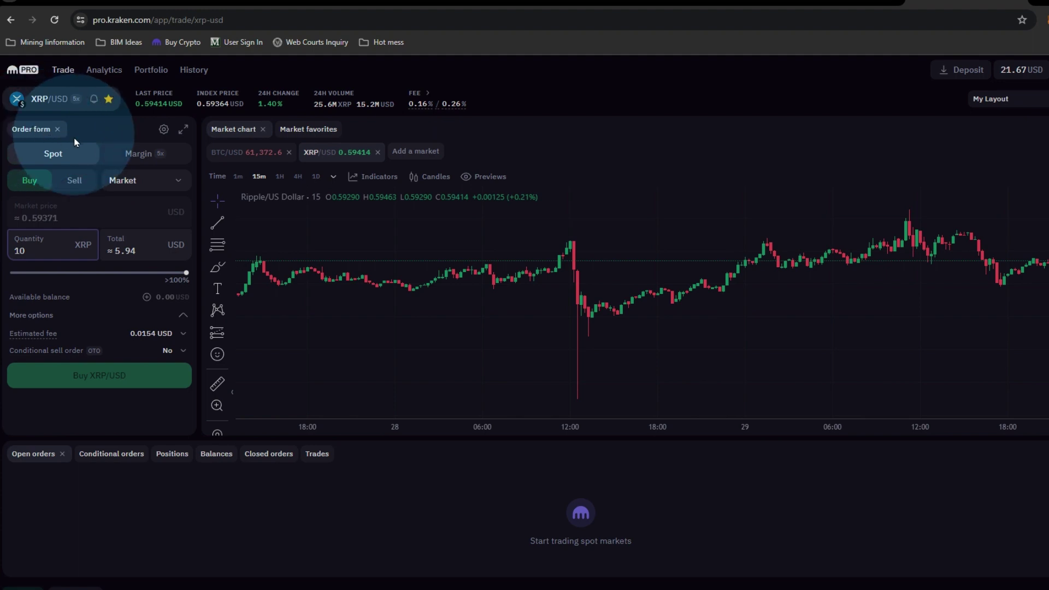
- Change the XRP/USD order form from a market buy to a Sell order of type Limit
click(77, 183)
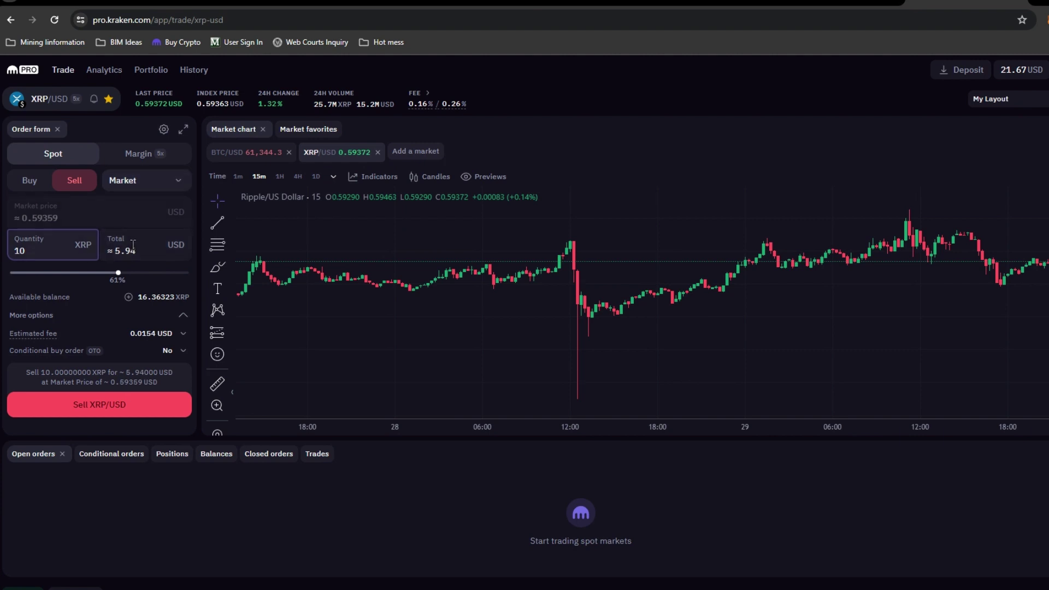
click(146, 183)
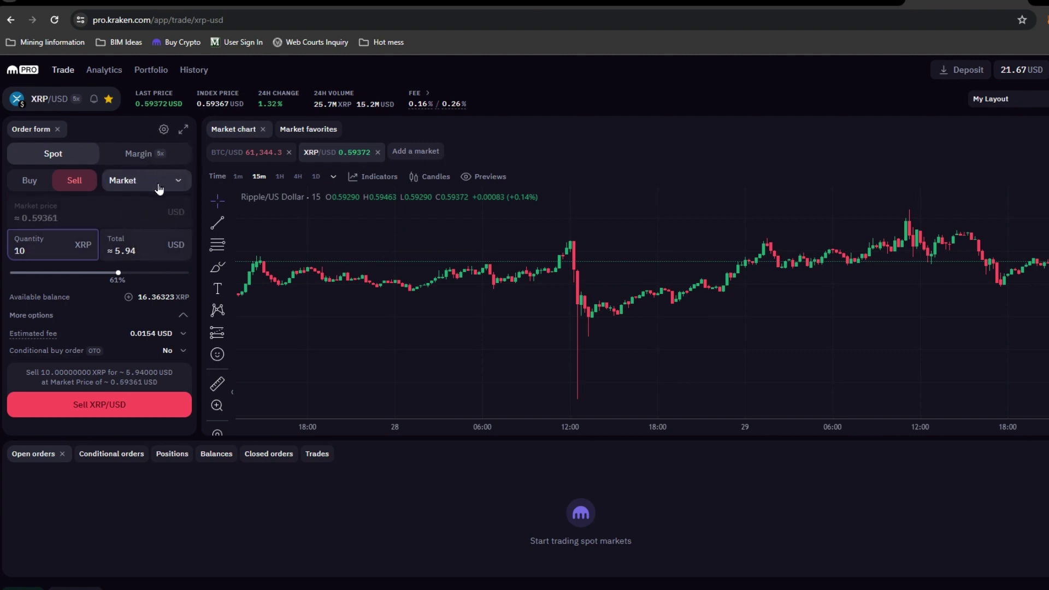
click(159, 189)
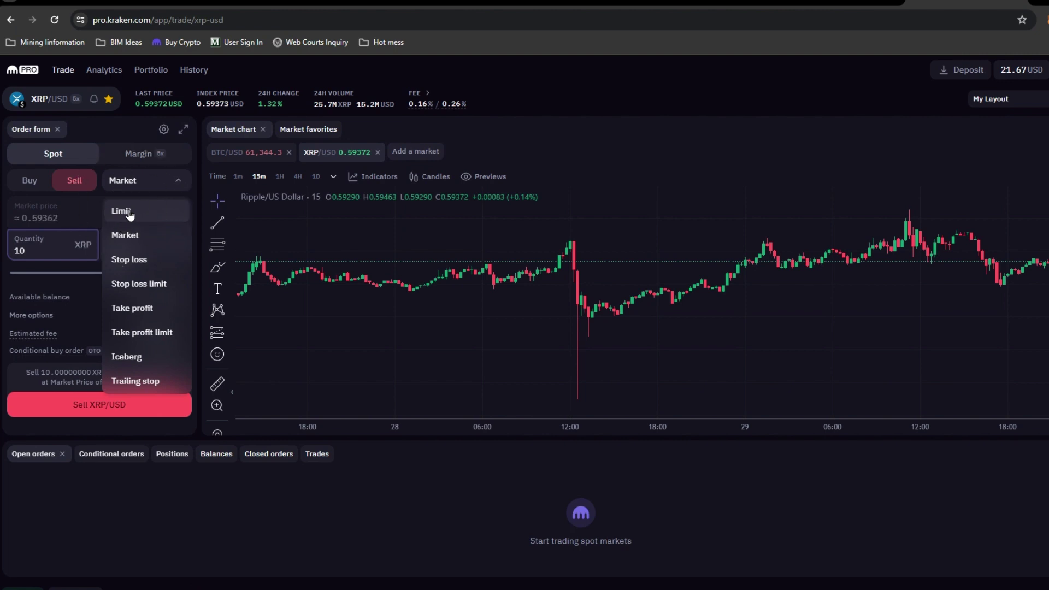
click(129, 213)
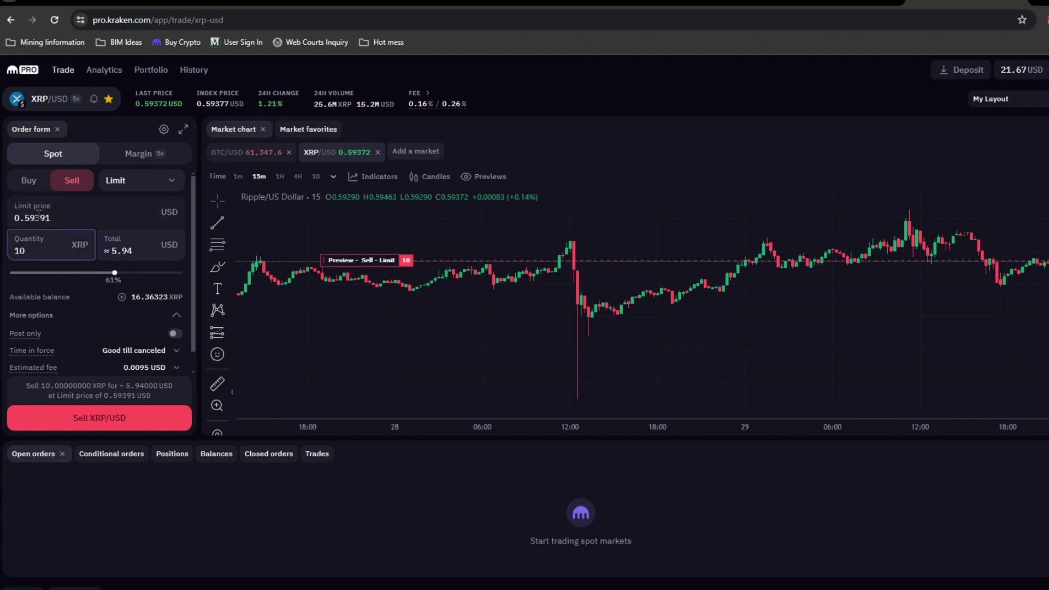
click(37, 218)
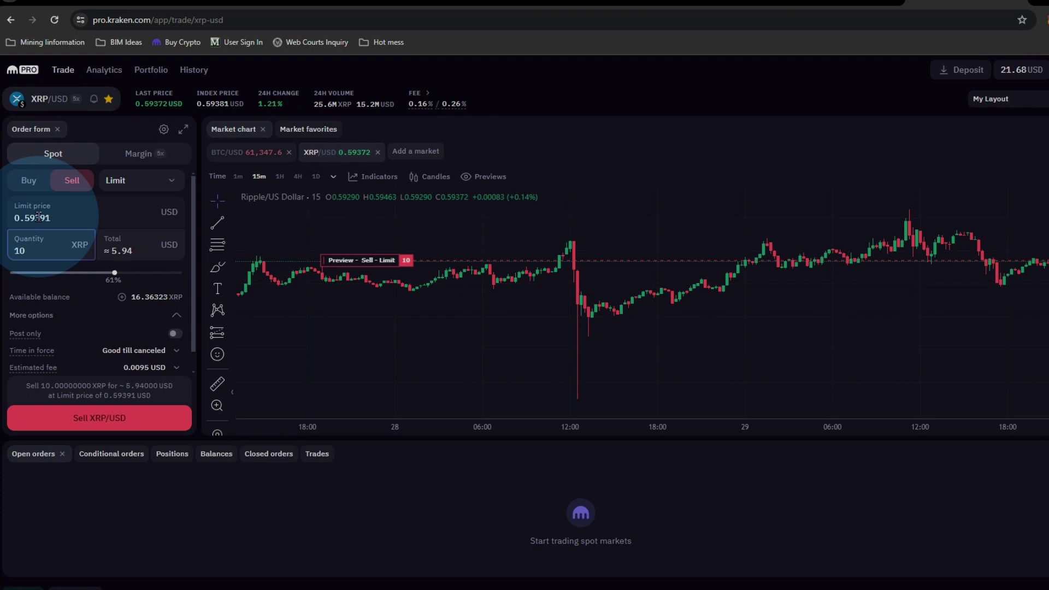
- Enter a limit price of 1.18 USD and change the quantity from 10 to 15 XRP
double_click(38, 218)
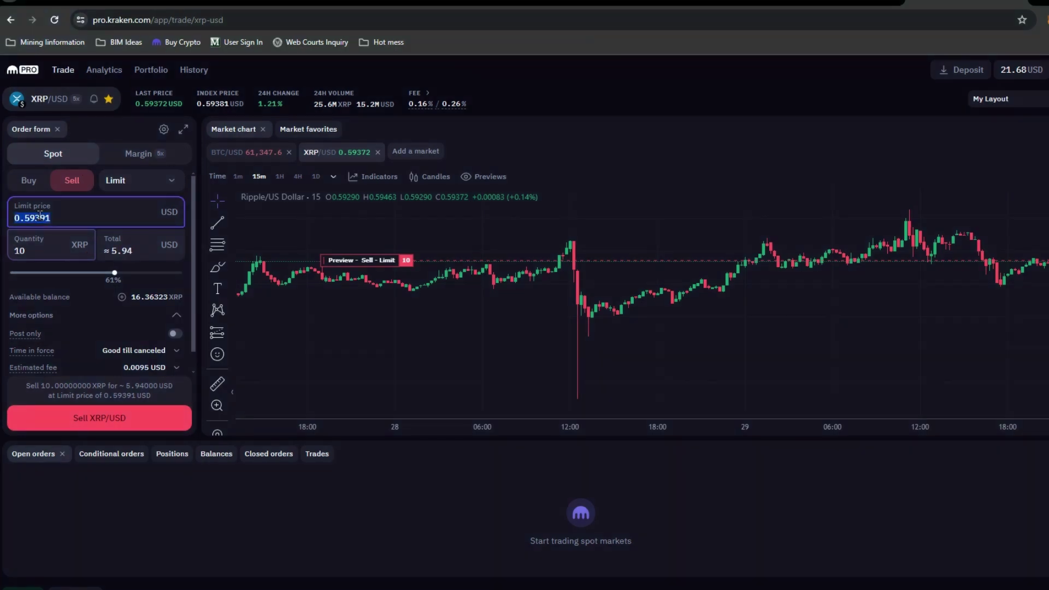
text(1.)
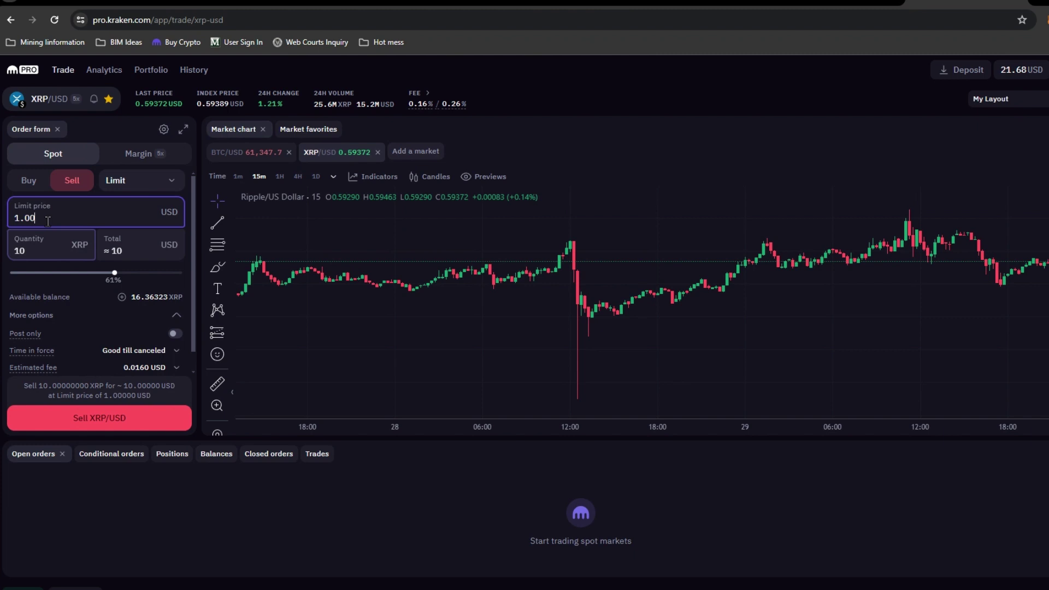
text(18)
click(56, 252)
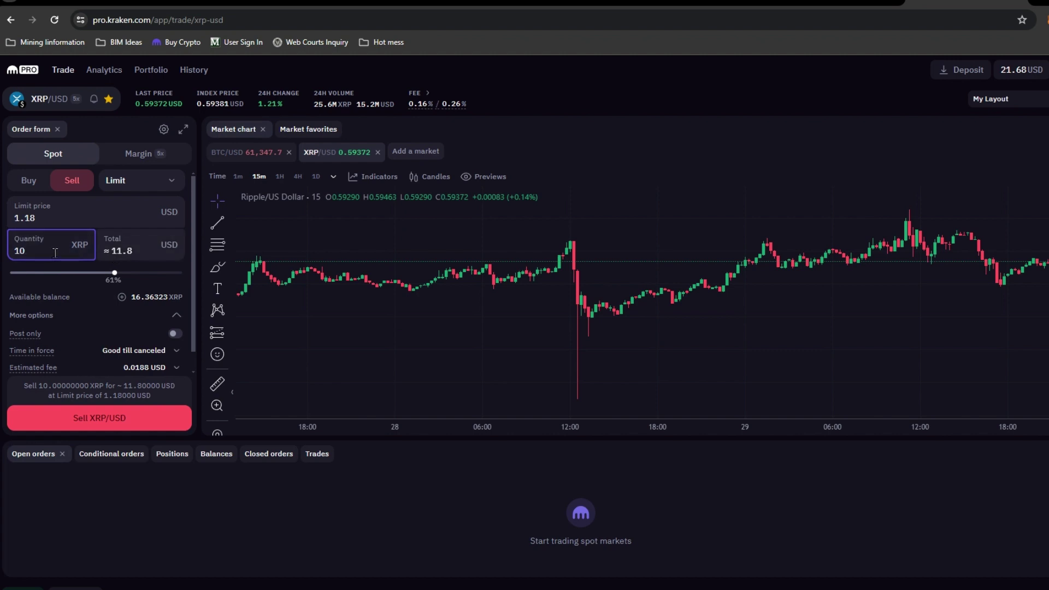
key(BackSpace)
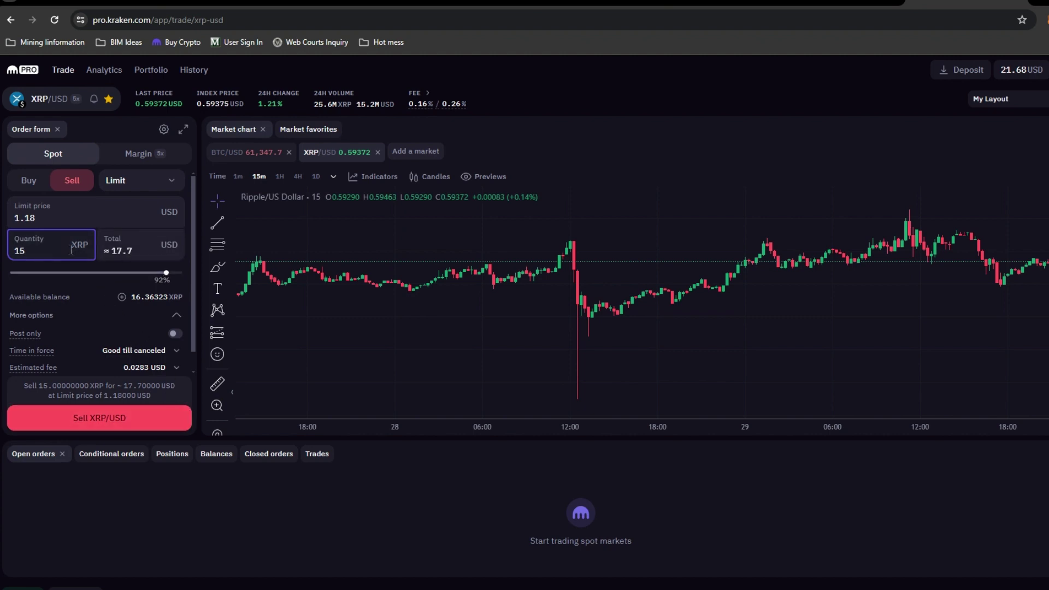
key(Tab)
key(Tab)
key(Tab)
key(Tab)
key(Tab)
key(Tab)
click(45, 251)
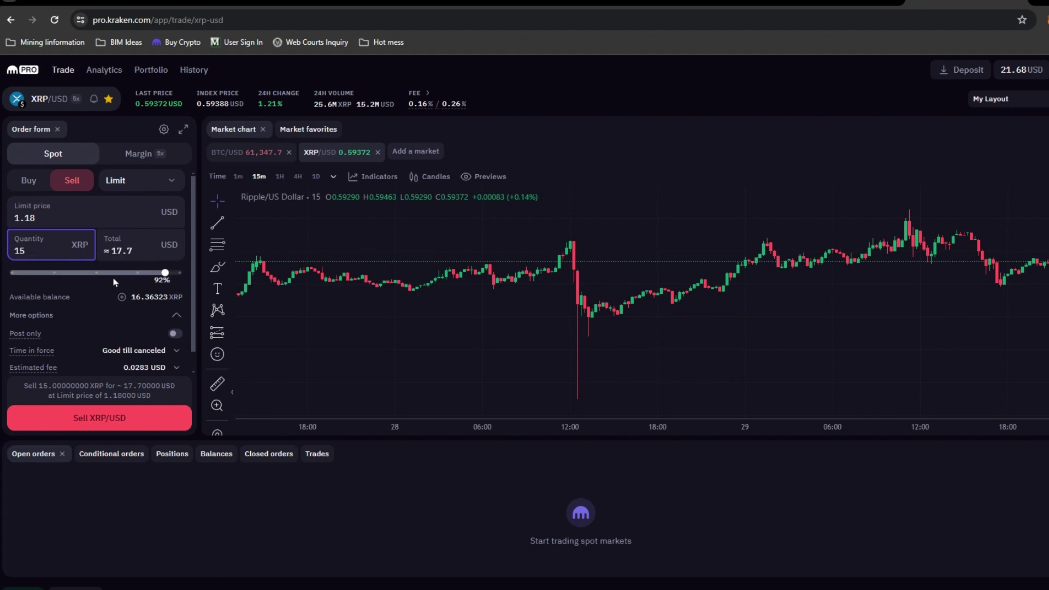
- Submit the 15 XRP limit sell at 1.18 USD and dismiss the order-submitted notice
click(119, 420)
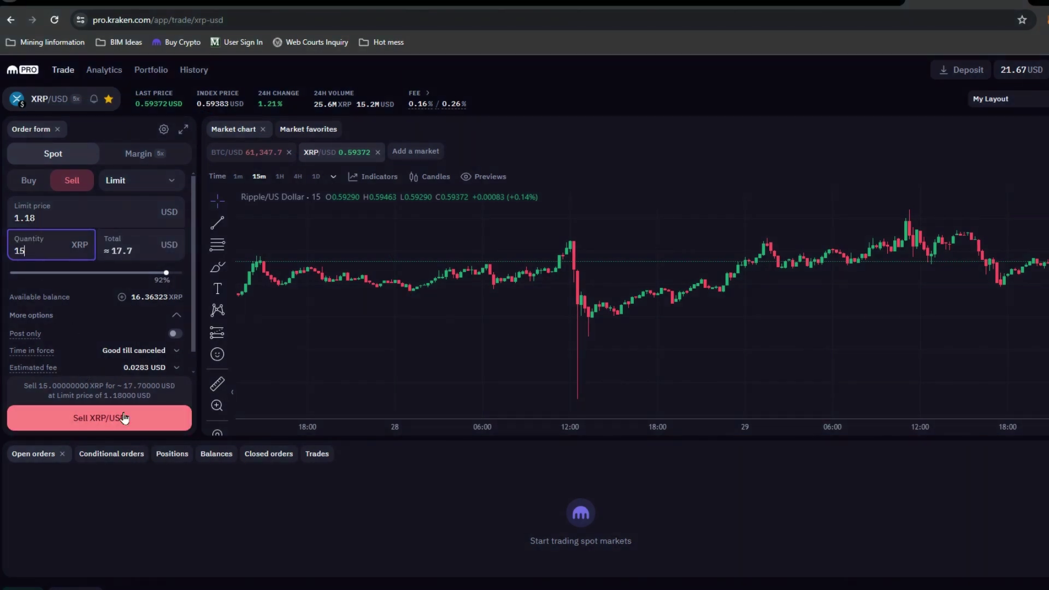
click(49, 403)
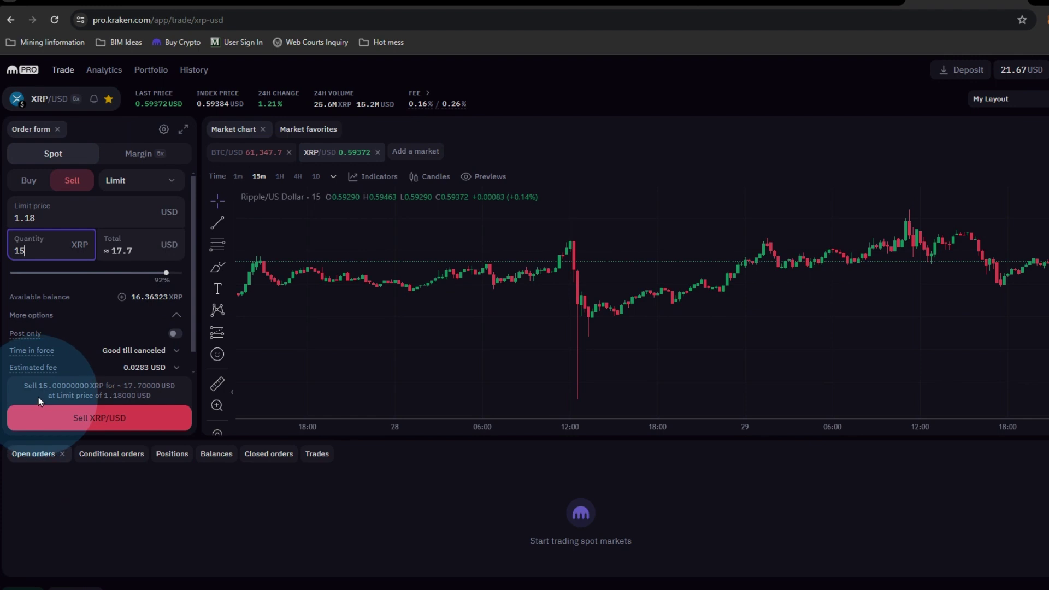
click(47, 394)
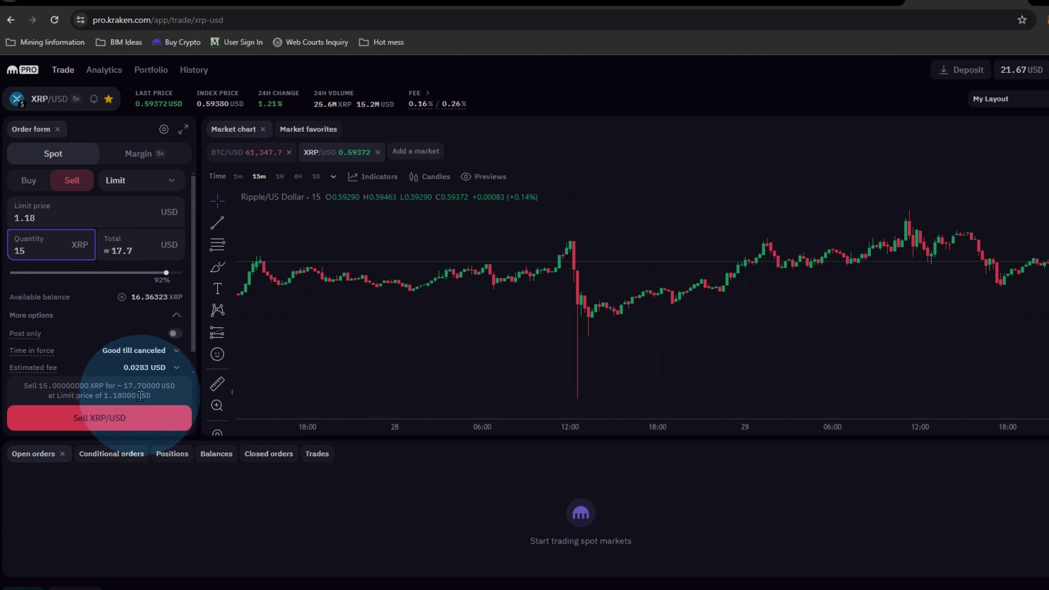
click(91, 423)
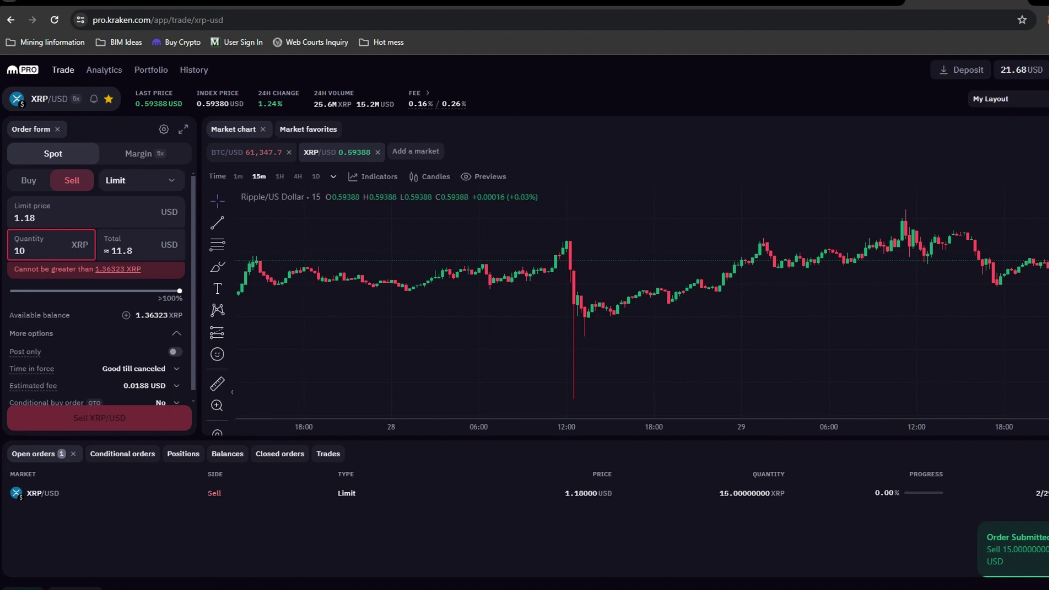
click(1031, 552)
click(1036, 560)
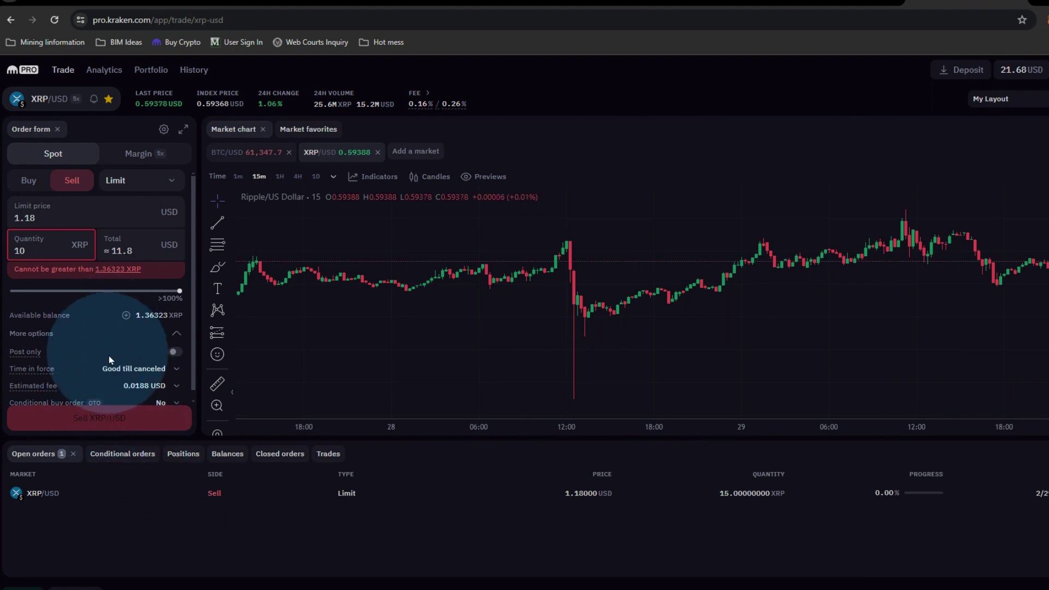
scroll(115, 360, down, 1)
mouse_move(24, 365)
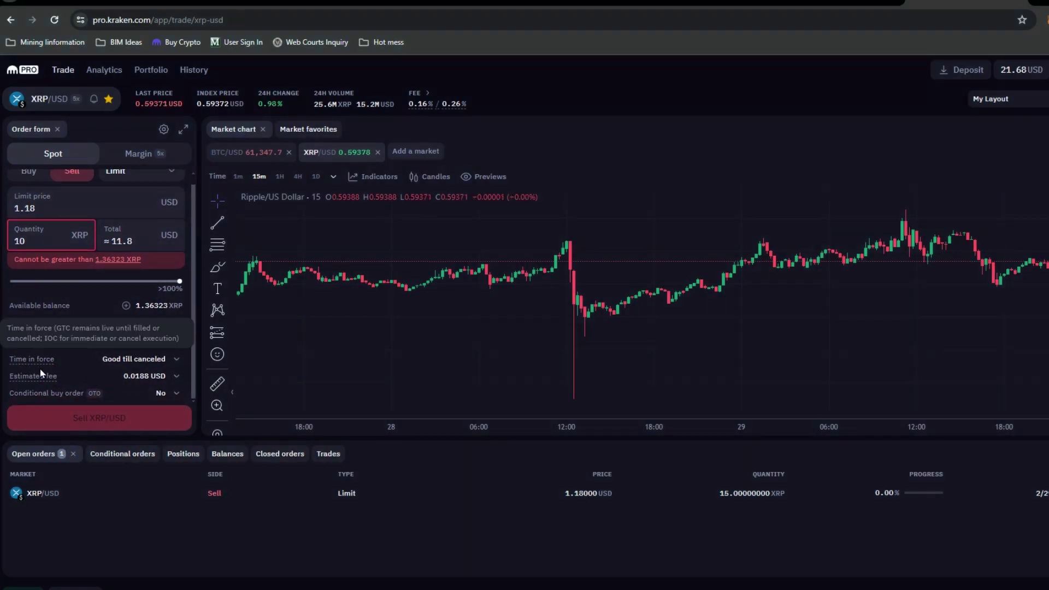
click(176, 362)
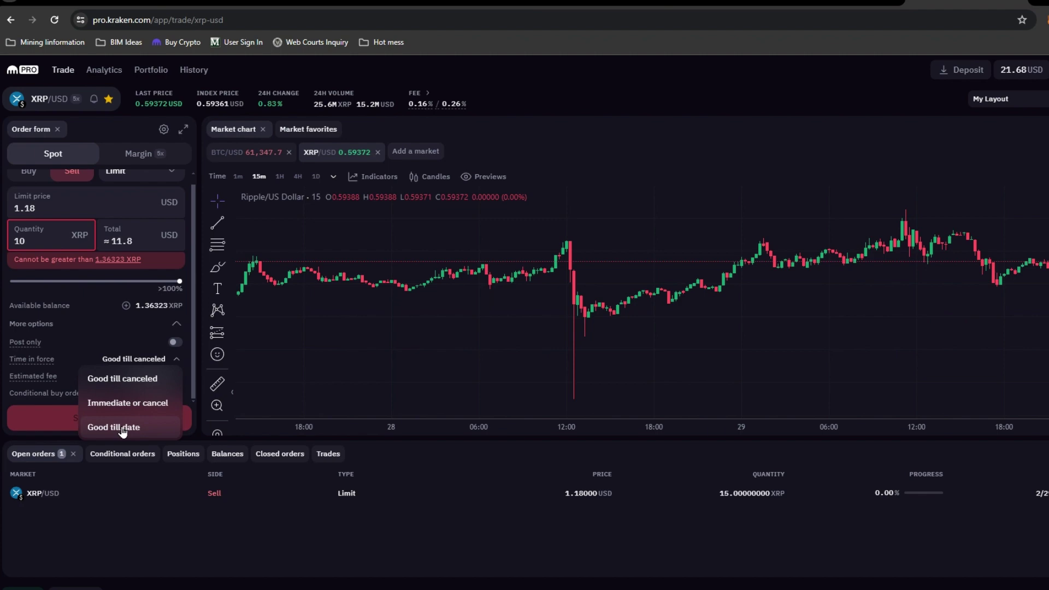
click(306, 516)
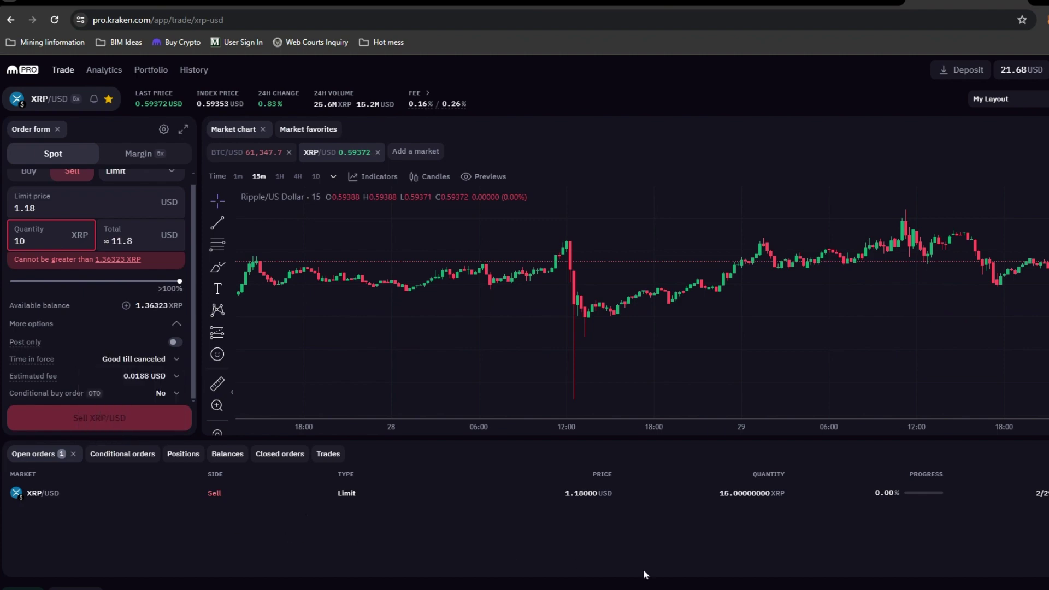